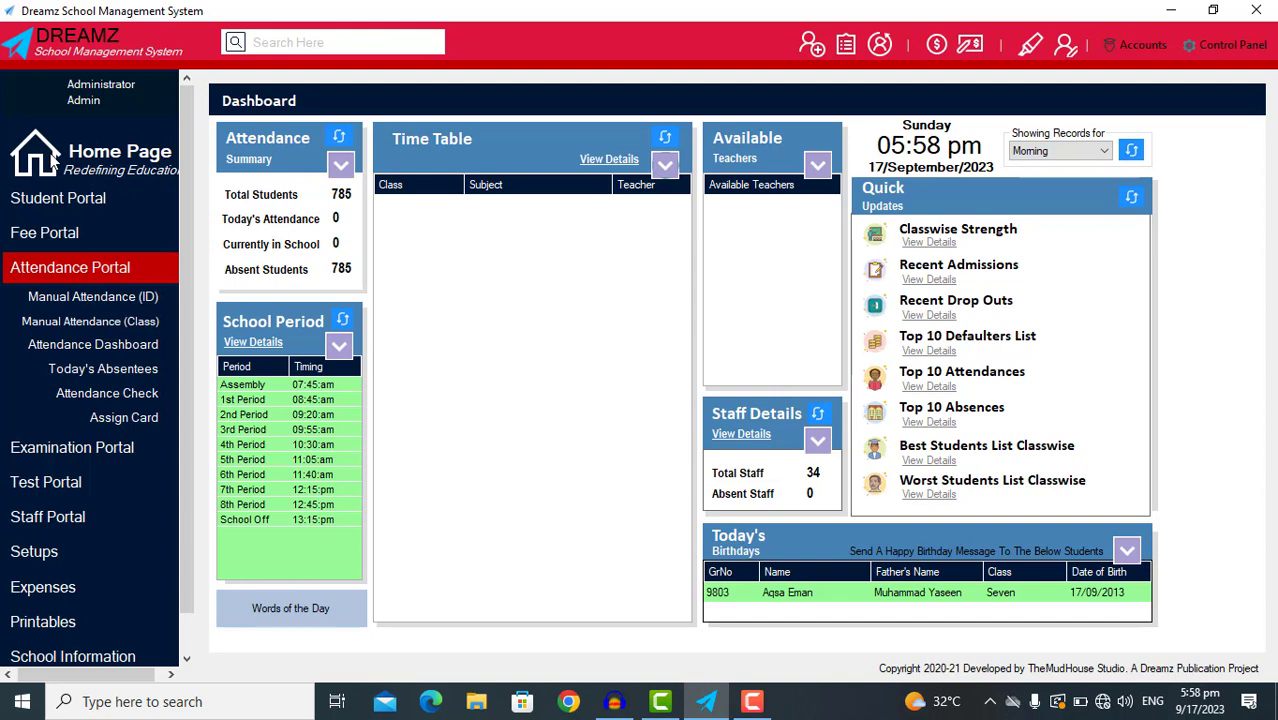
Step: Open the Manual Attendance (ID) form from the Attendance Portal and go to its student ID field
key("Down")
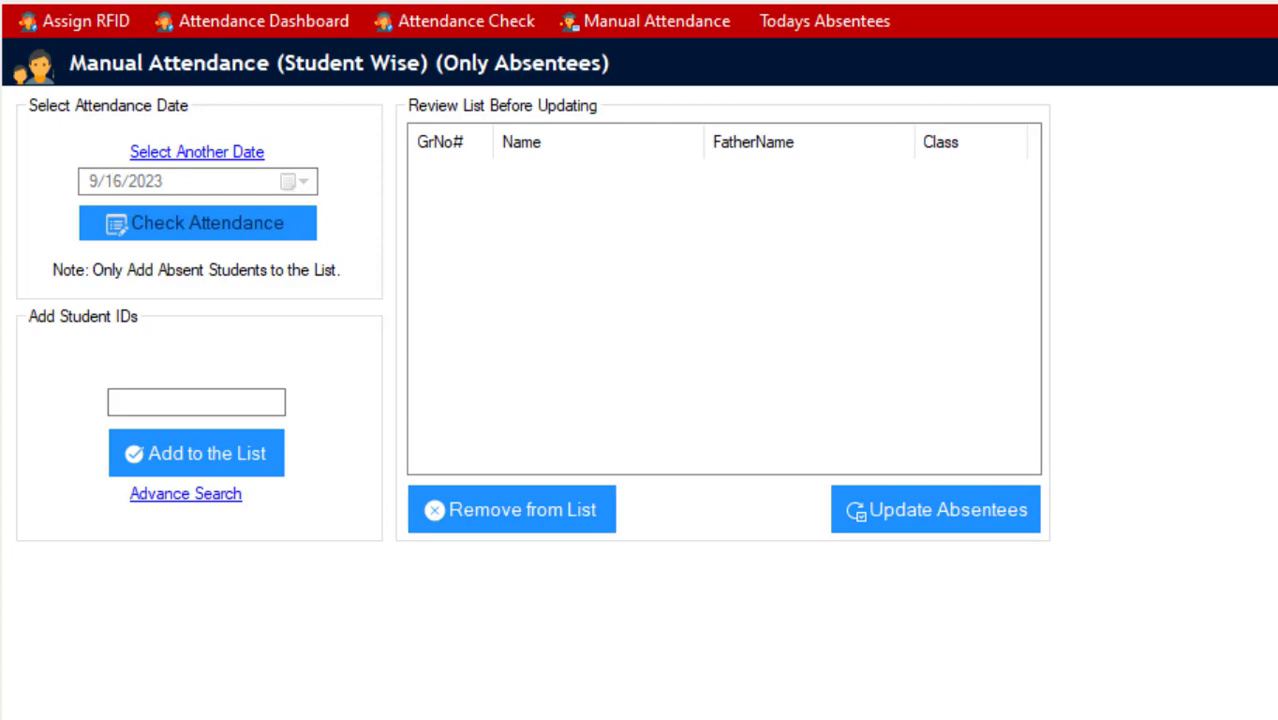
left_click(196, 402)
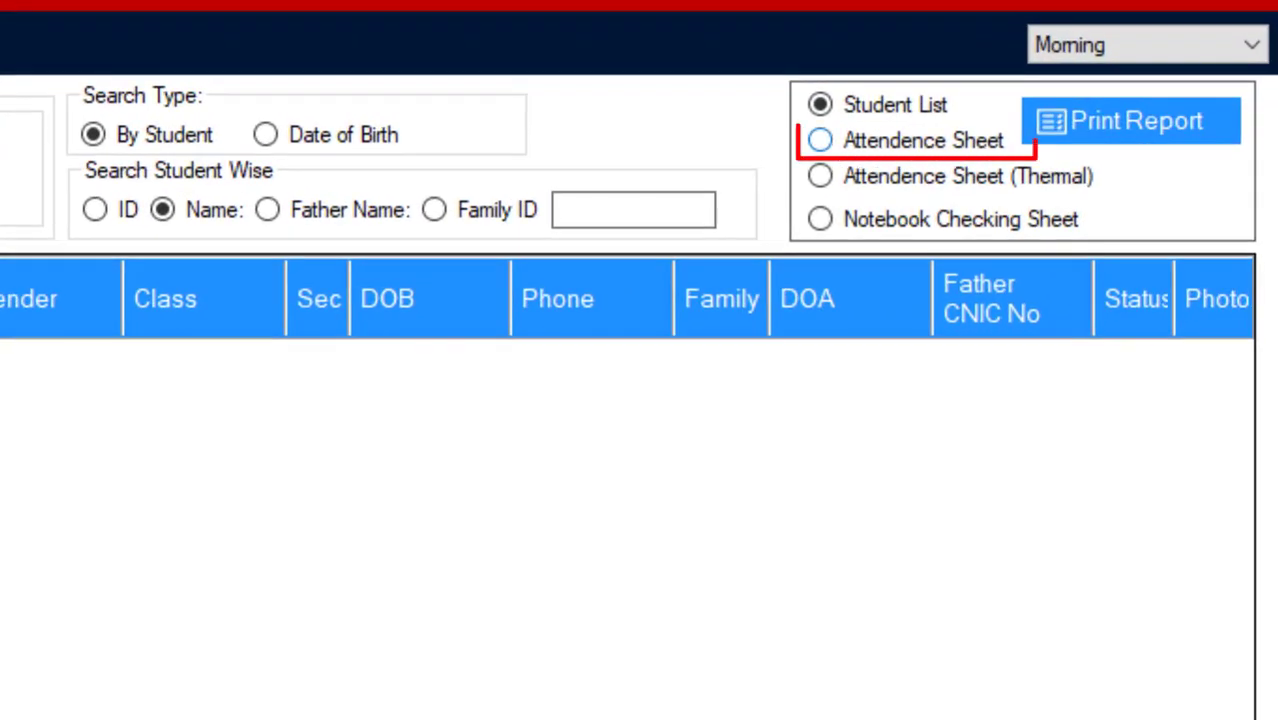
Step: Choose the Attendence Sheet report type in Student Details, try generating the report without loaded students, and close its preview
left_click(821, 140)
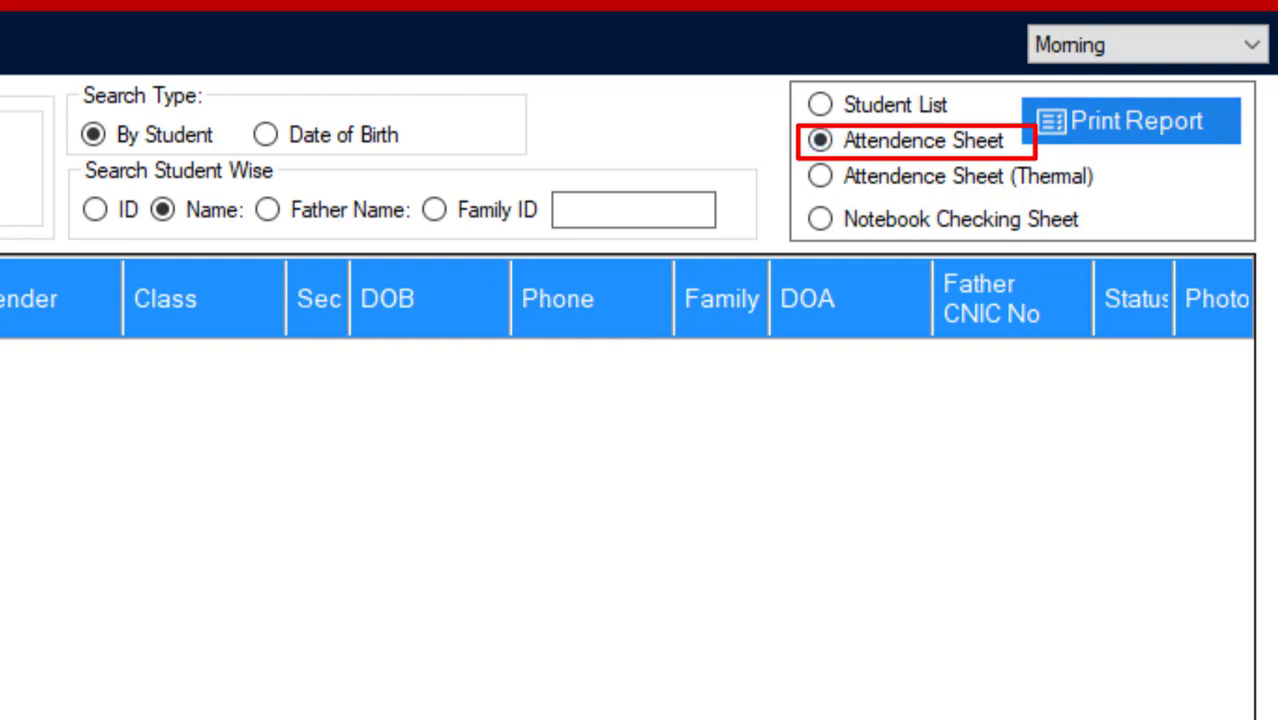
left_click(1131, 121)
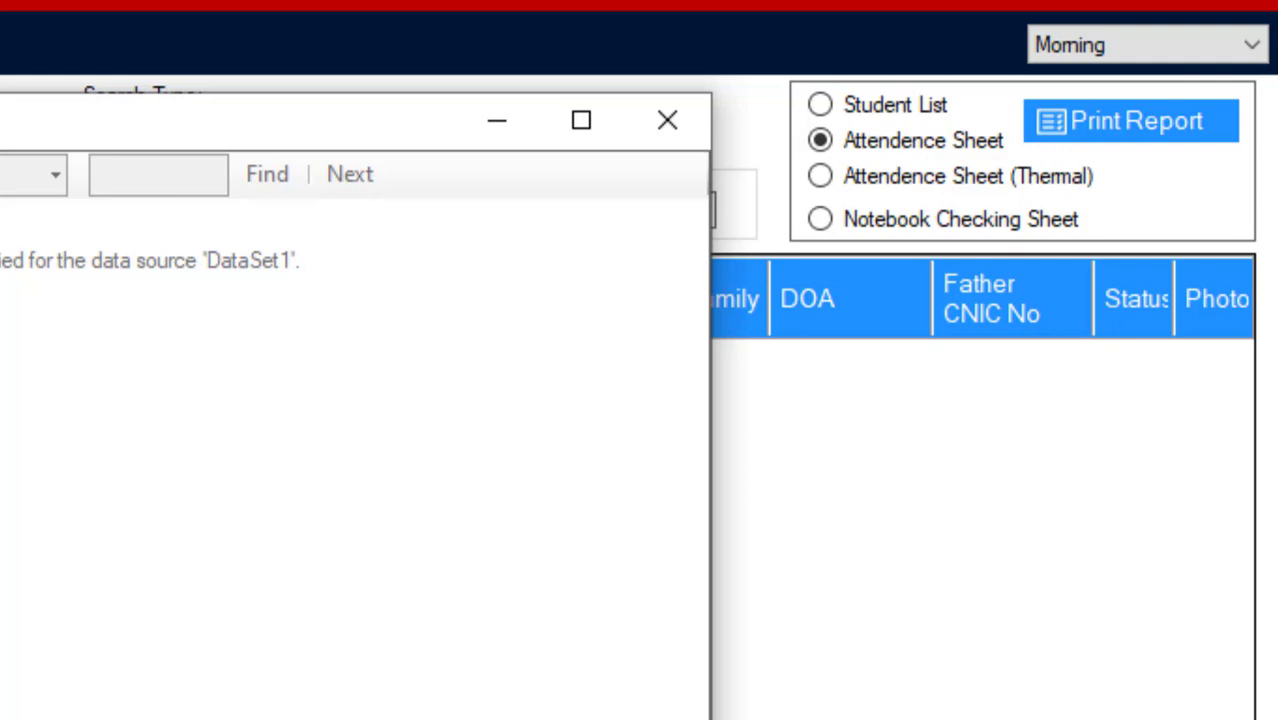
left_click(667, 120)
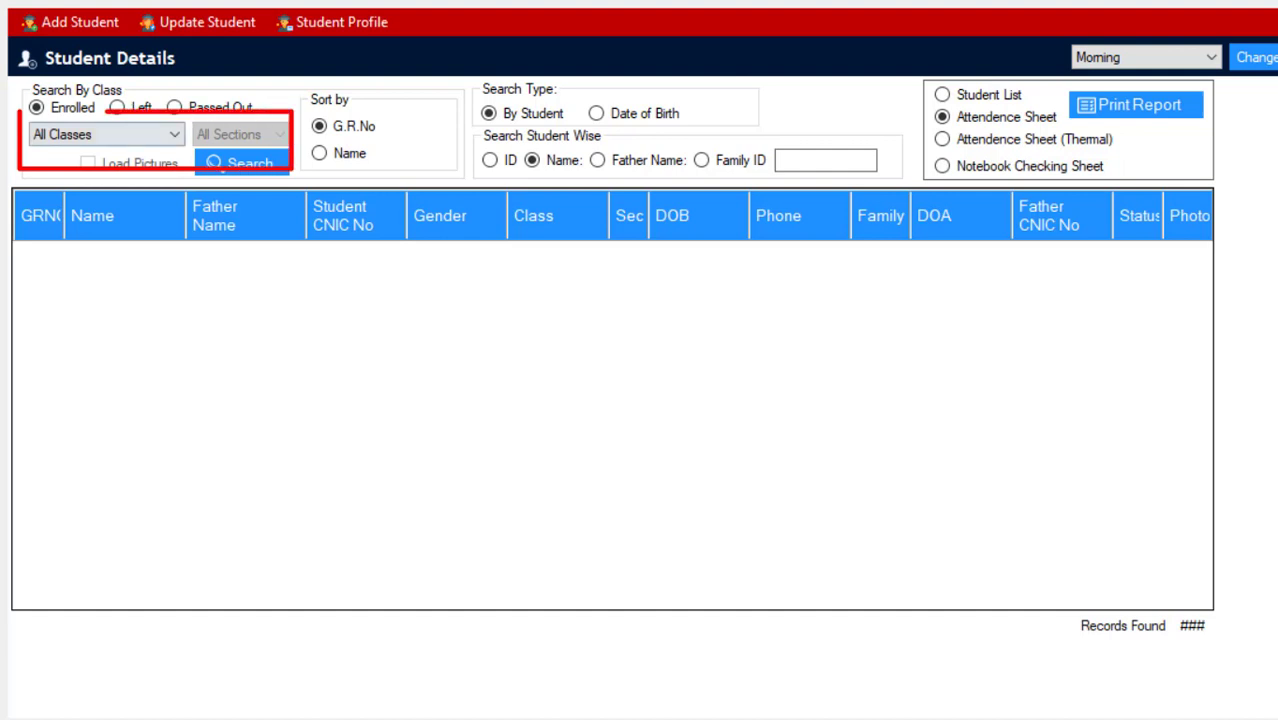
Step: Search the enrolled students of class One, section A, and generate their attendance sheet report
left_click(172, 135)
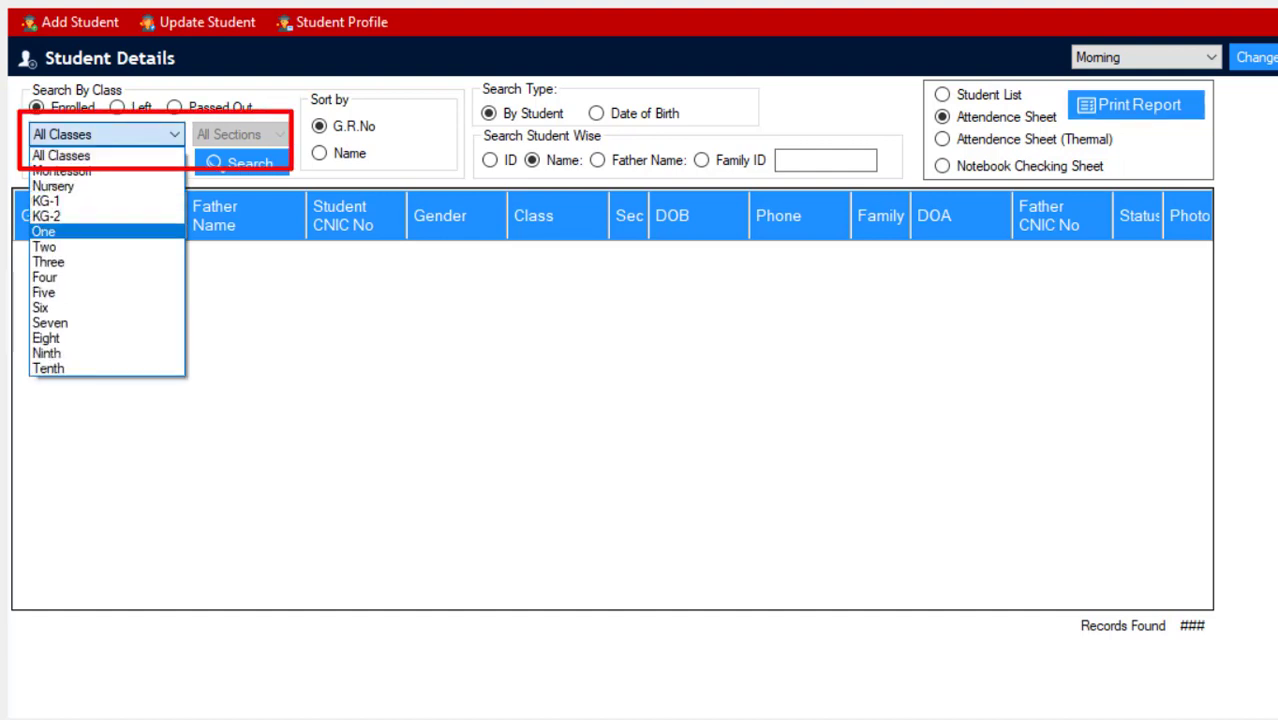
key("Return")
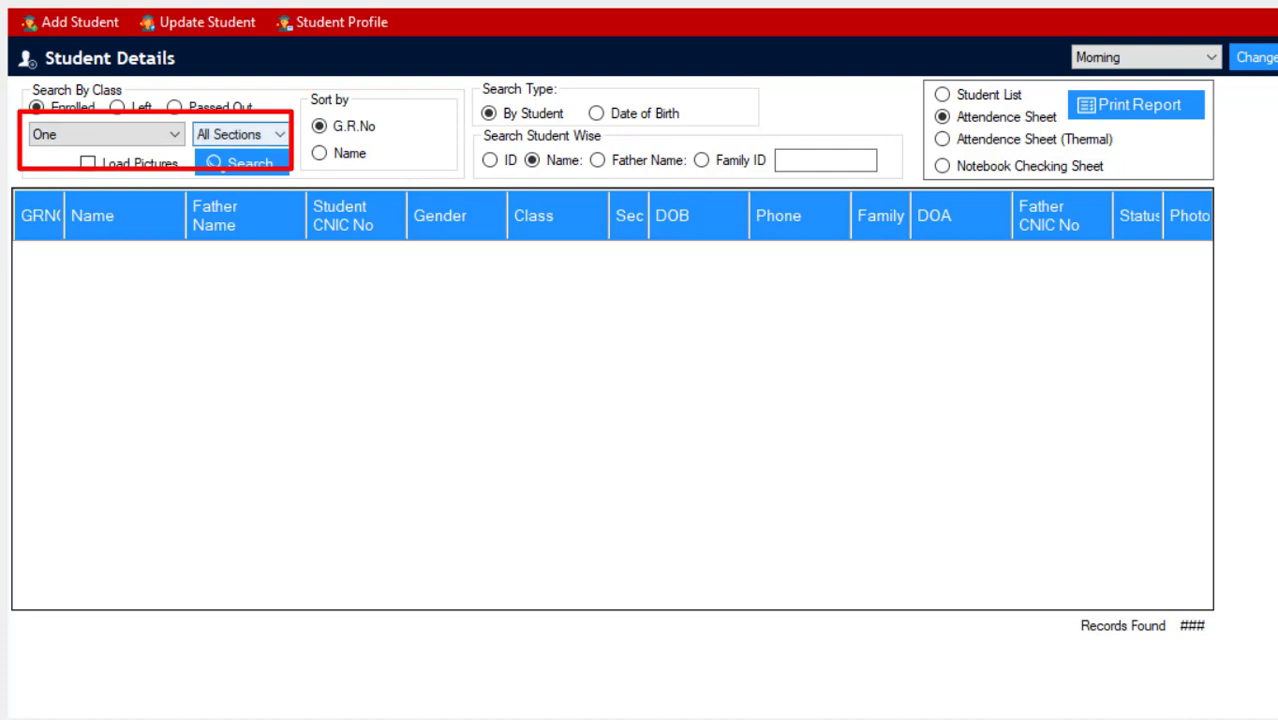
key("alt+Down")
key("Down")
key("Return")
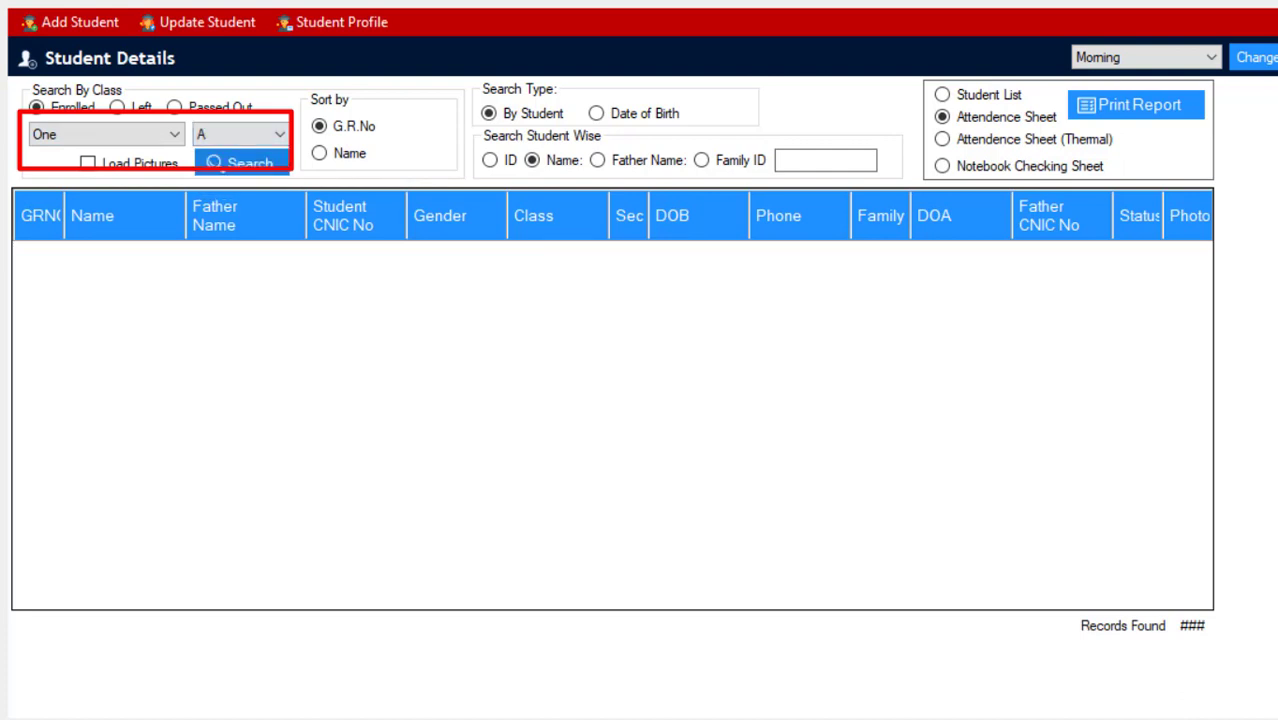
key("Return")
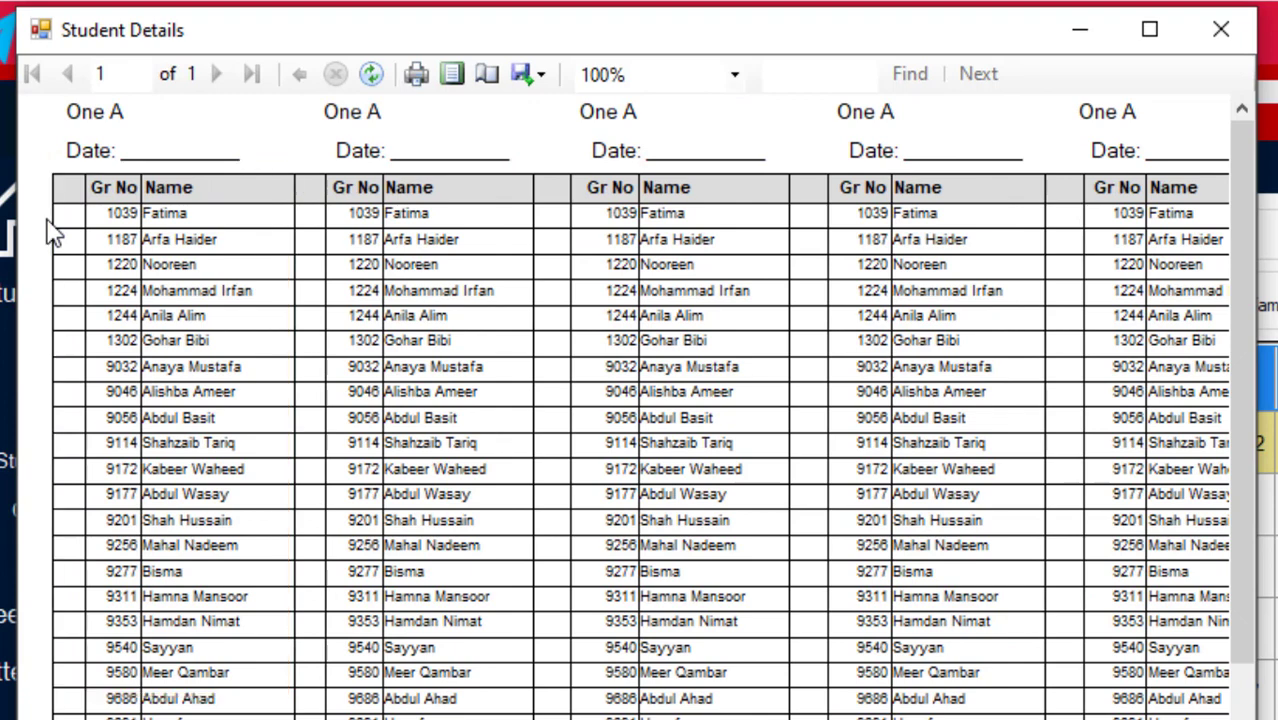
Step: Examine the rows and repeated date columns of the class One A attendance sheet
scroll(55, 232, "down", 3)
scroll(55, 232, "up", 3)
scroll(53, 232, "right", 3)
scroll(53, 232, "left", 3)
scroll(53, 232, "right", 3)
scroll(53, 232, "left", 3)
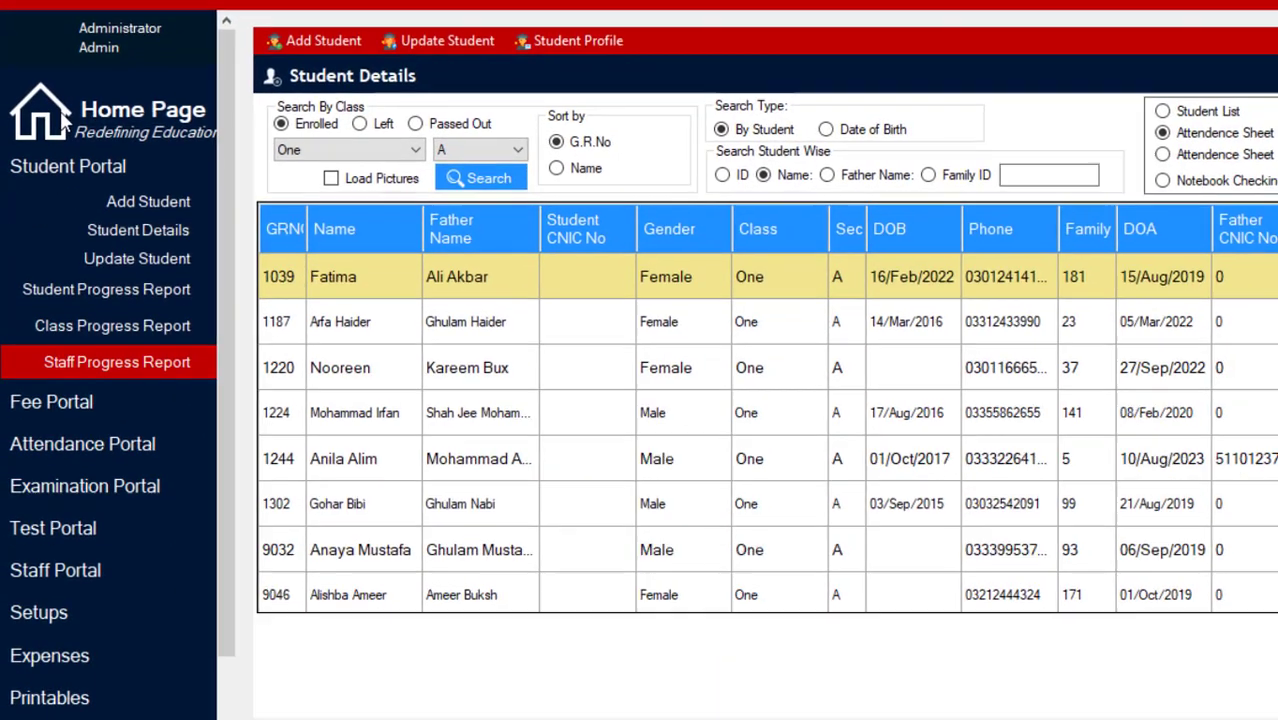
Step: Open the Manual Attendance (ID) form and add the absent class Three student to the review list by student ID
left_click(82, 442)
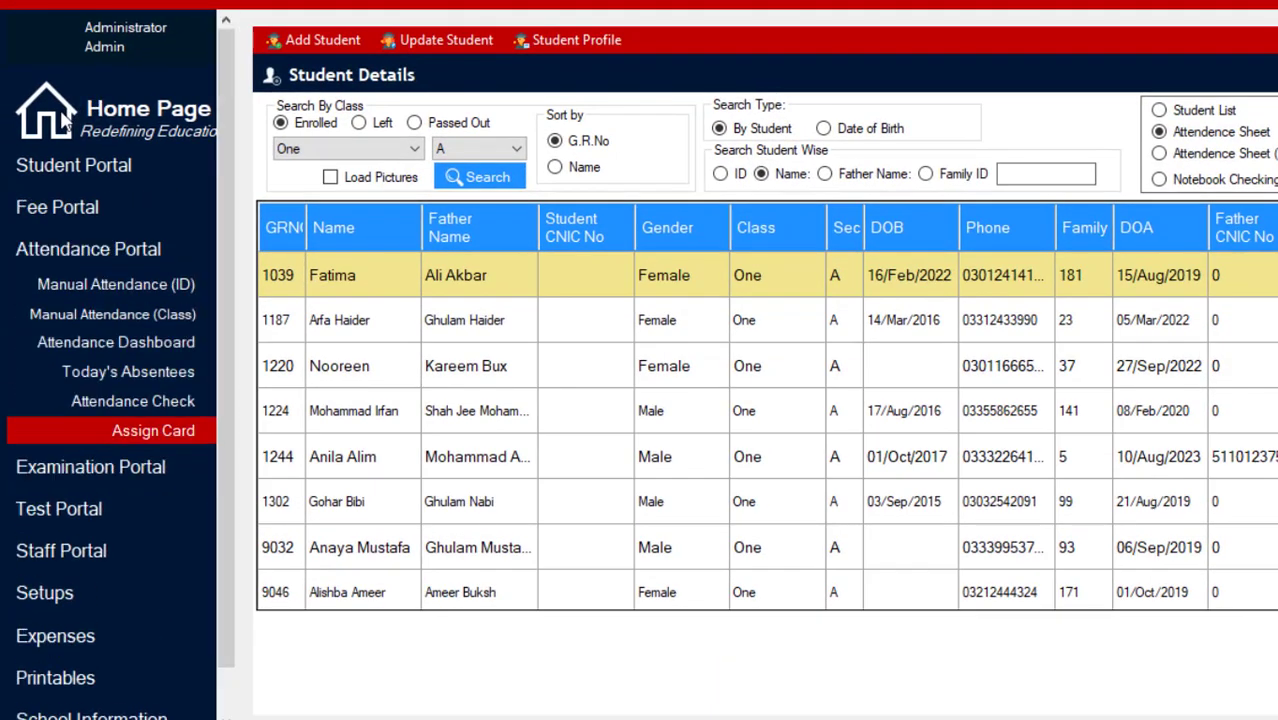
left_click(107, 285)
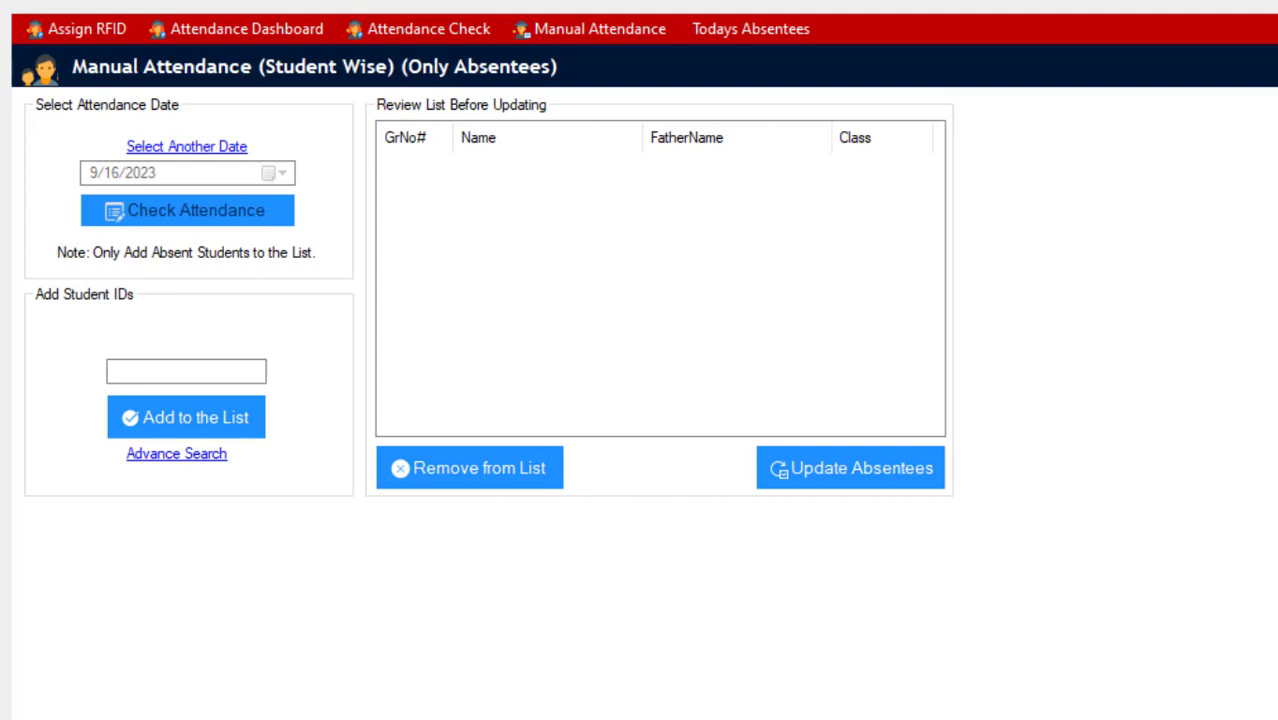
left_click(186, 372)
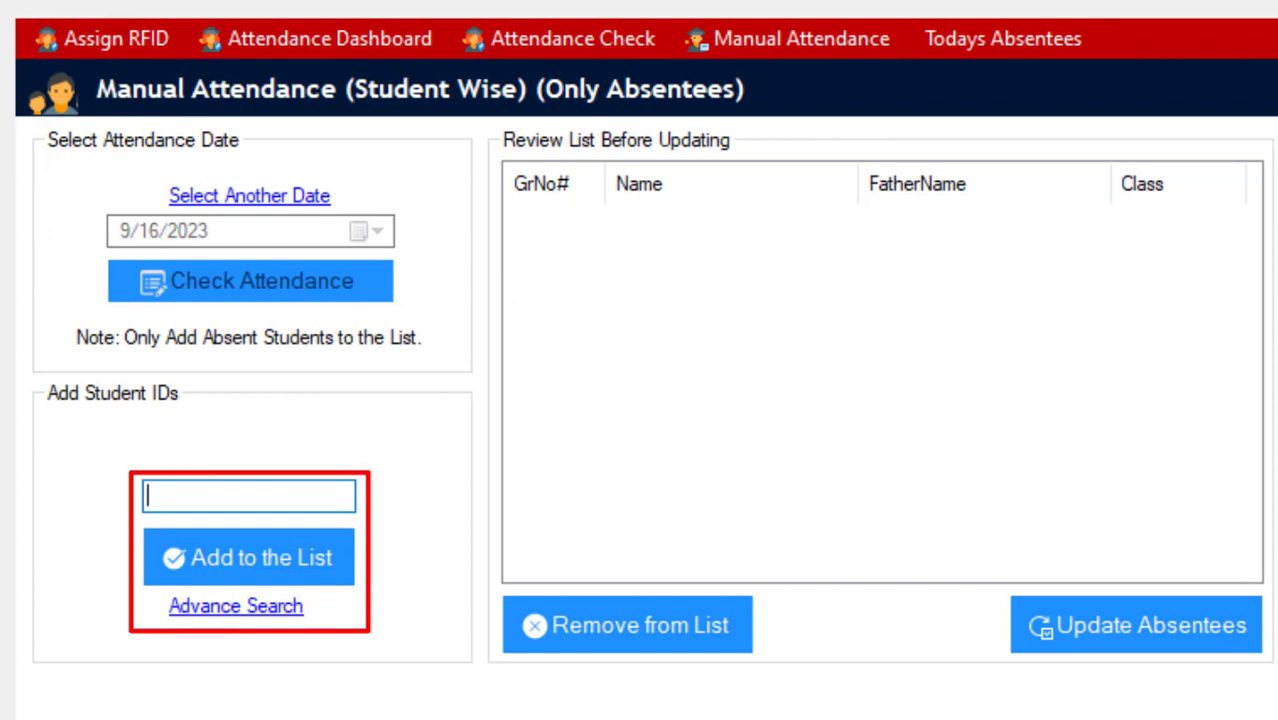
type("1027")
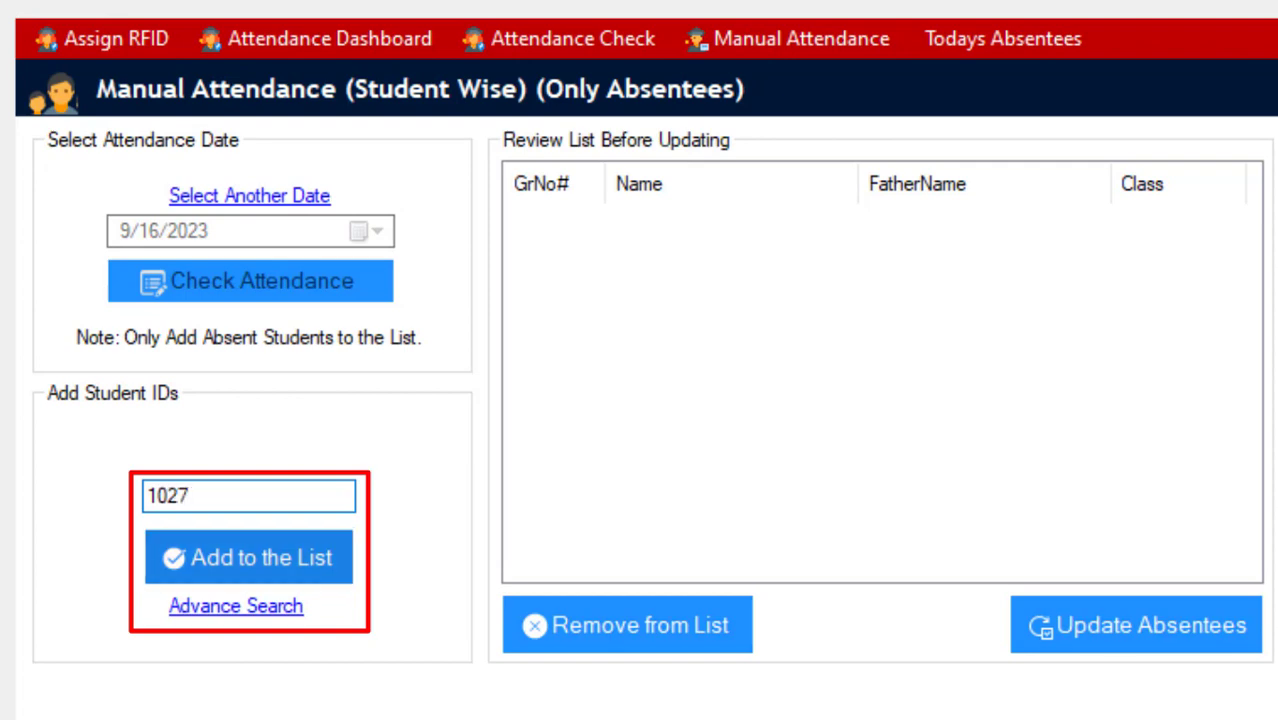
key("Return")
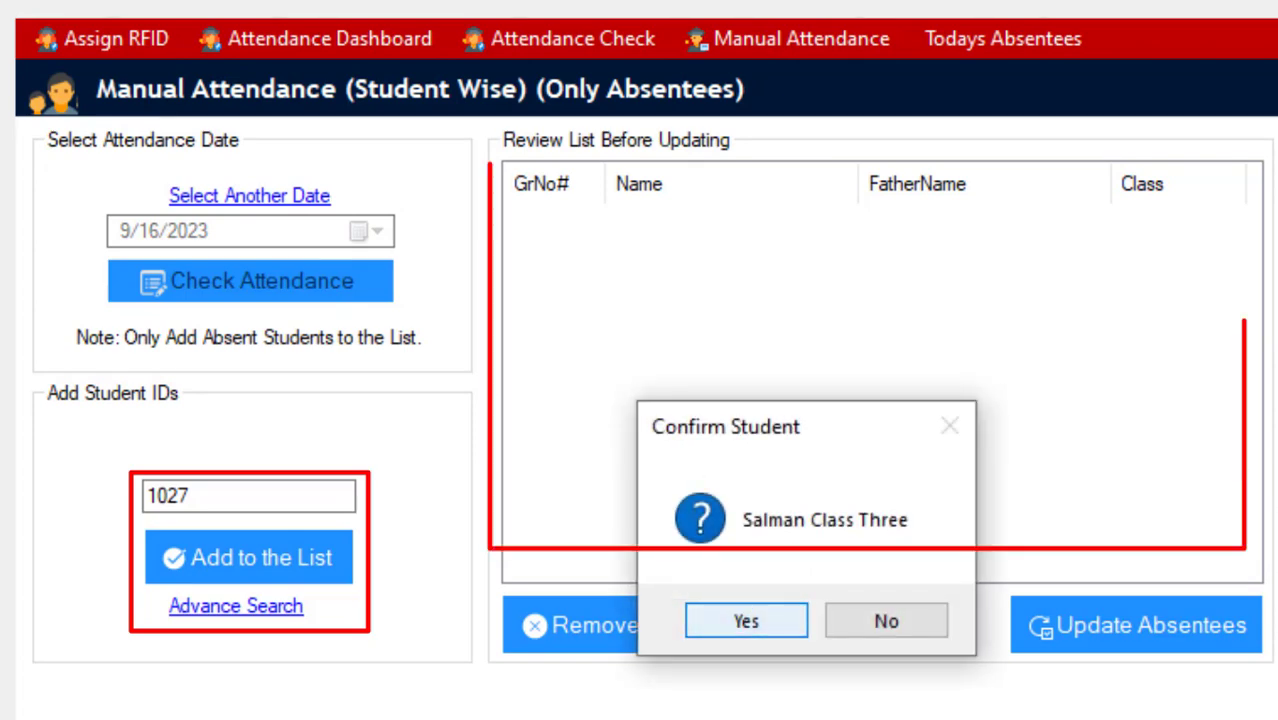
key("Return")
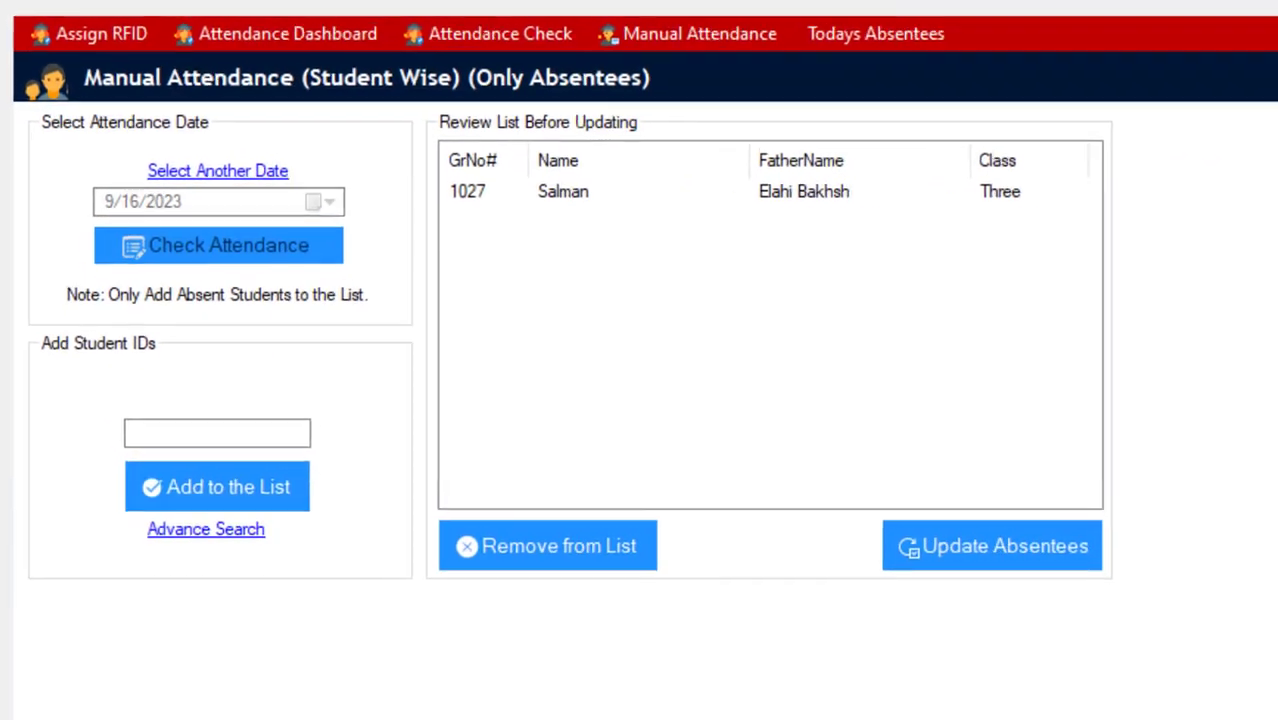
Step: Add three absent class One students to the review list by entering and confirming each one's student ID
type("1187")
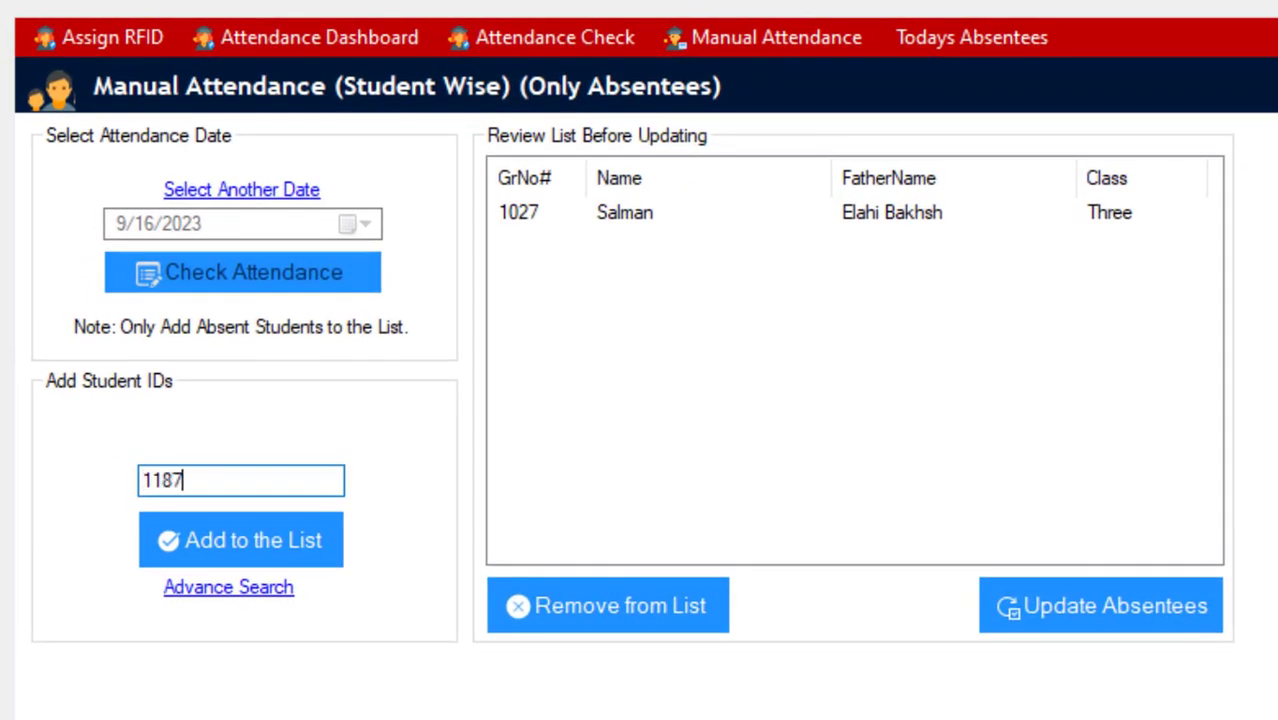
key("Return")
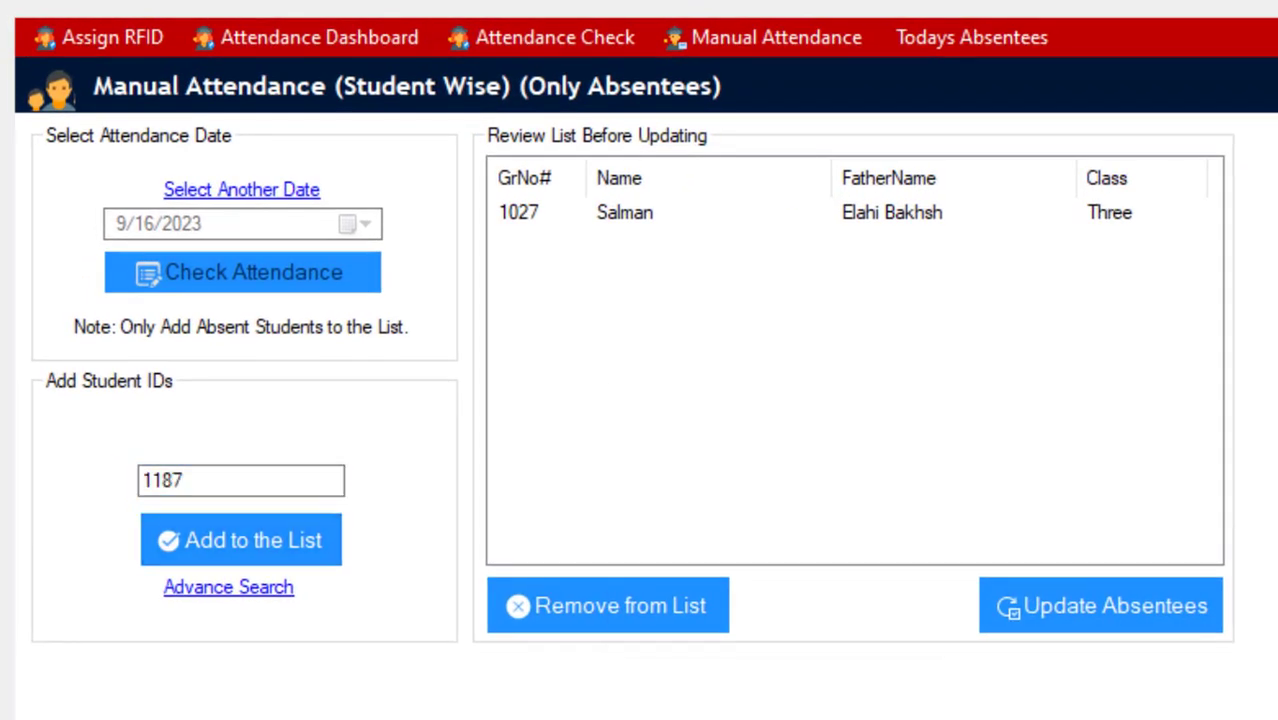
key("Return")
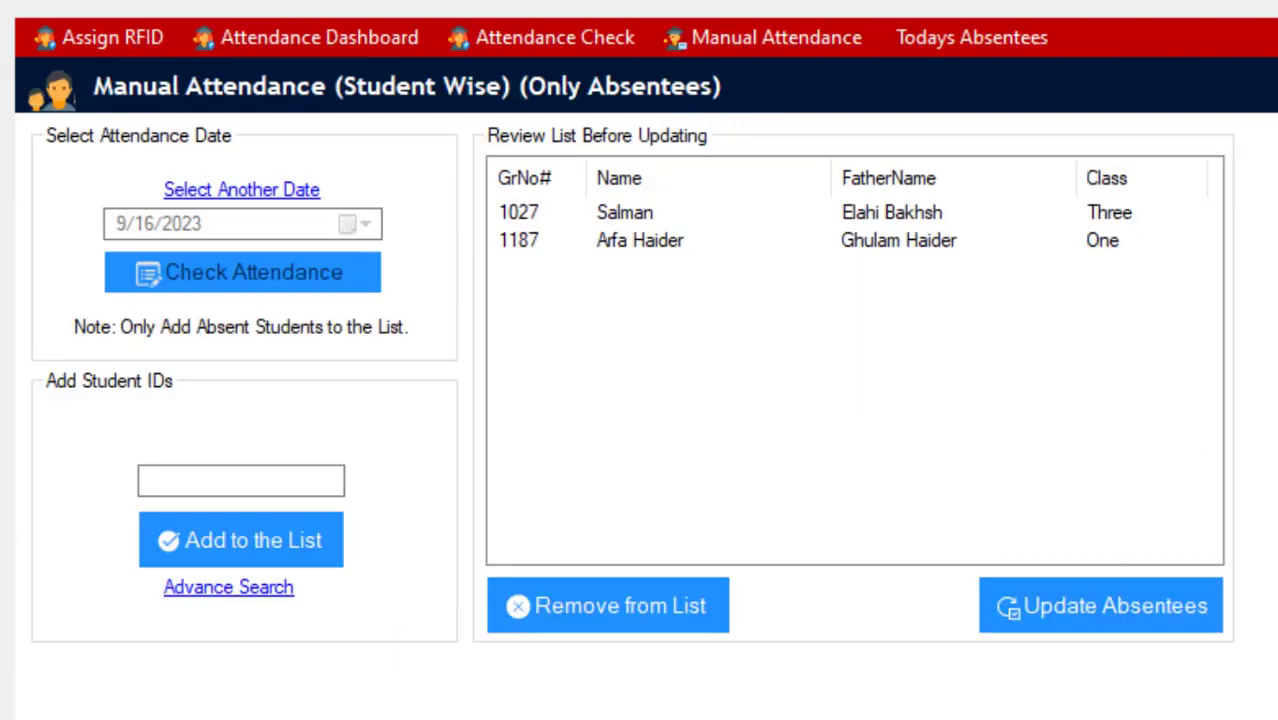
left_click(241, 481)
type("1220")
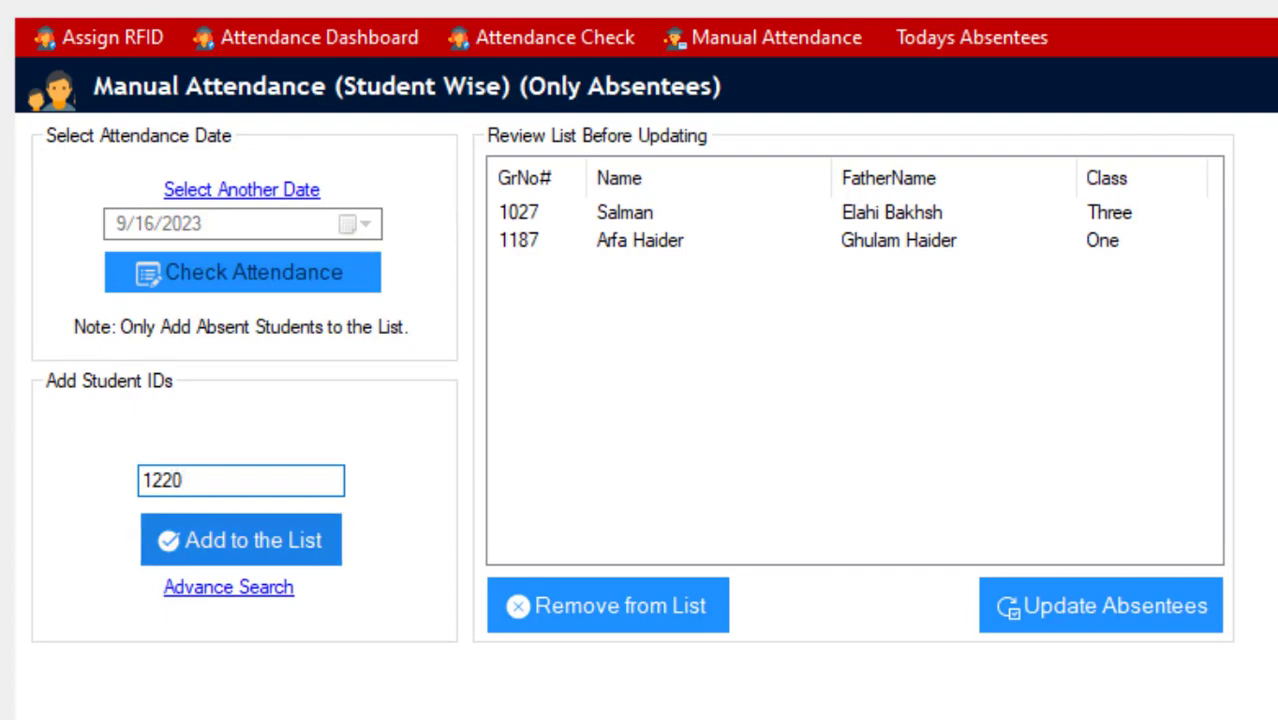
key("Return")
key("Return")
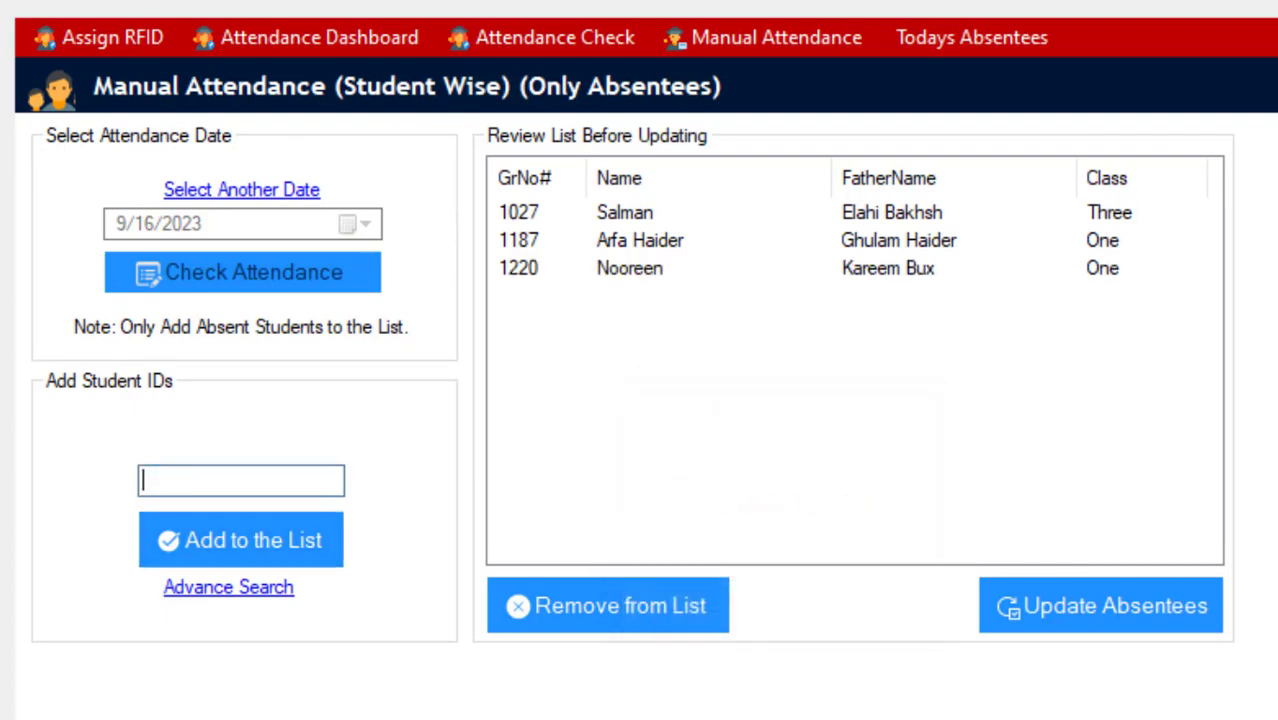
type("1224")
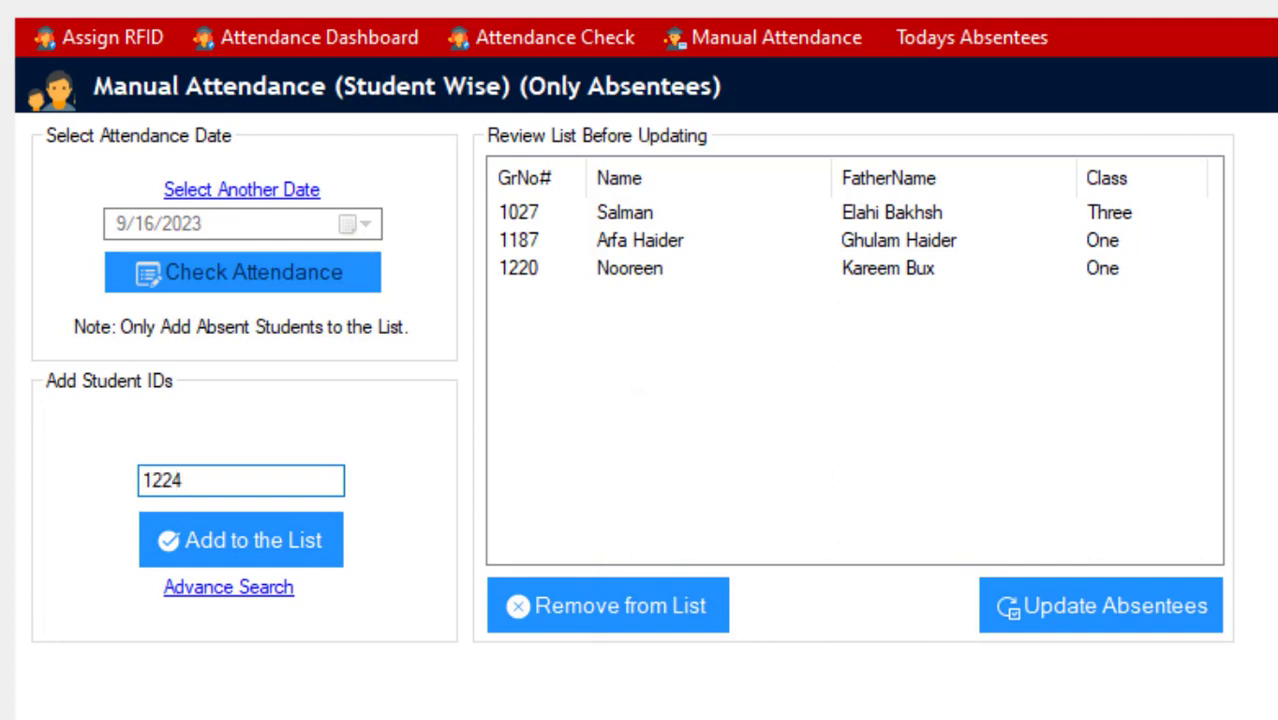
key("Return")
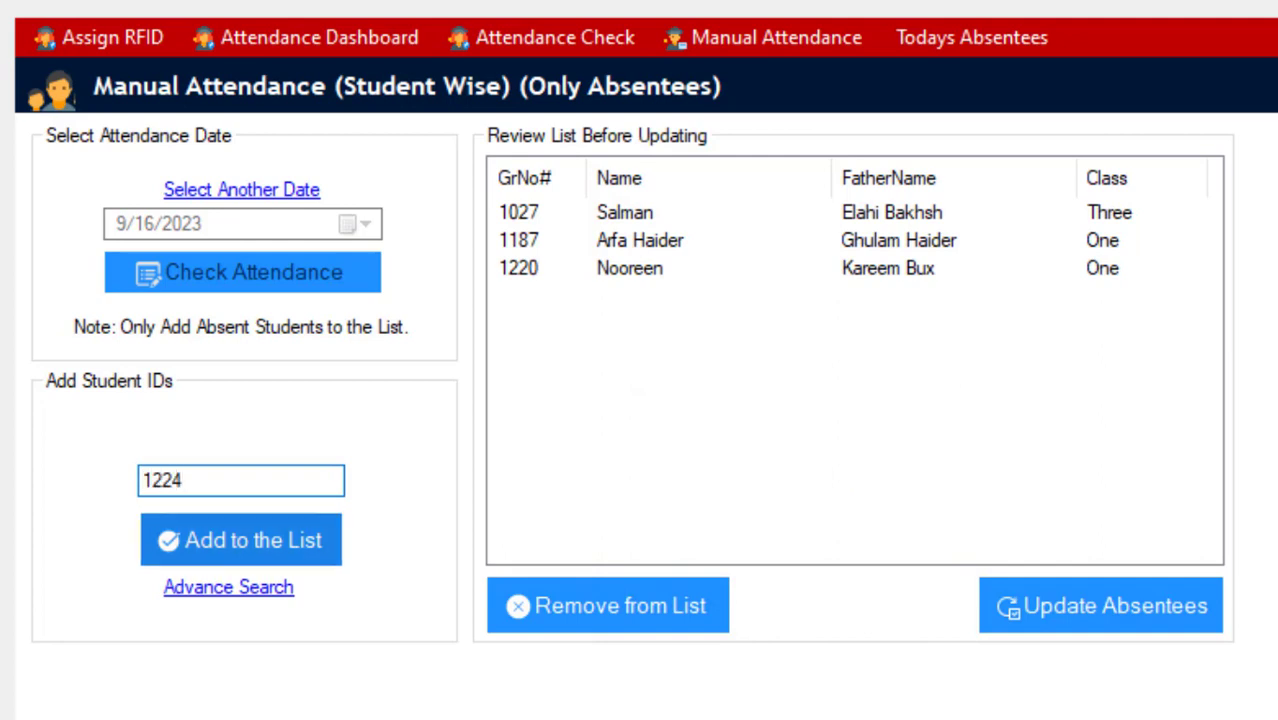
key("Return")
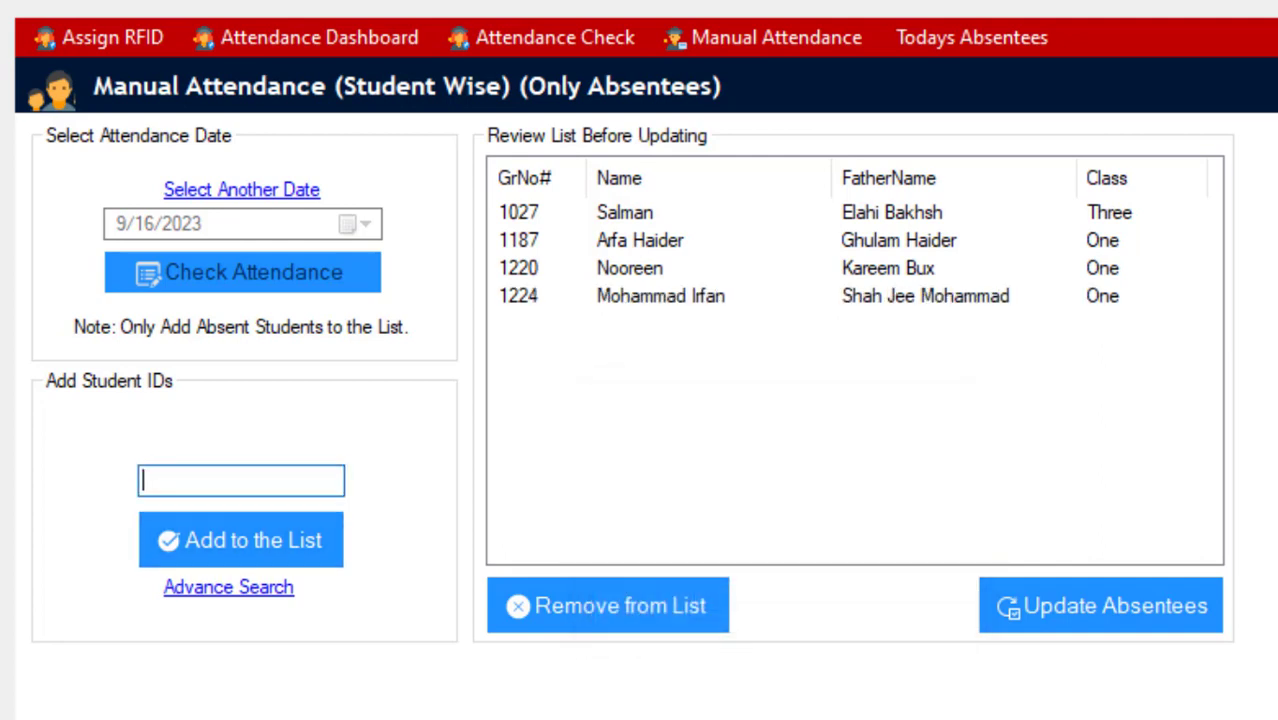
Step: Review the class One entries in the absentee list and submit the list as the absentees for 9/16/2023
left_click(630, 268)
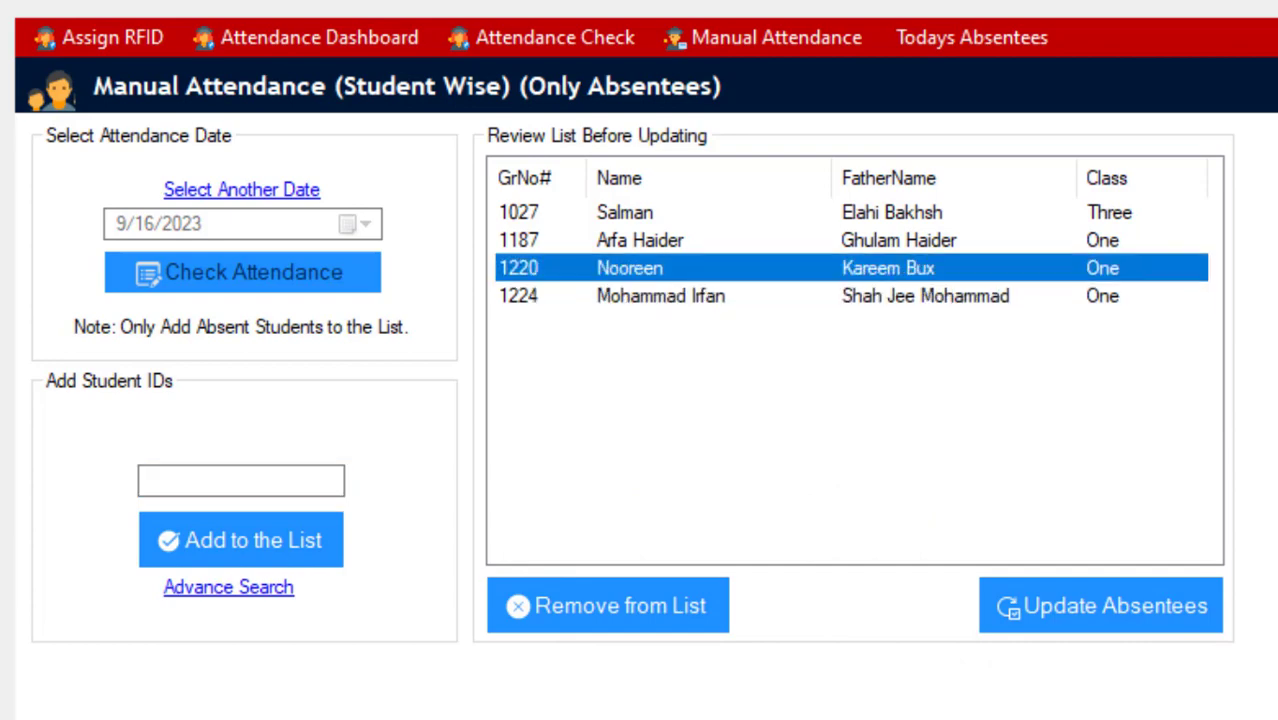
left_click(640, 240)
left_click(630, 268)
left_click(660, 296)
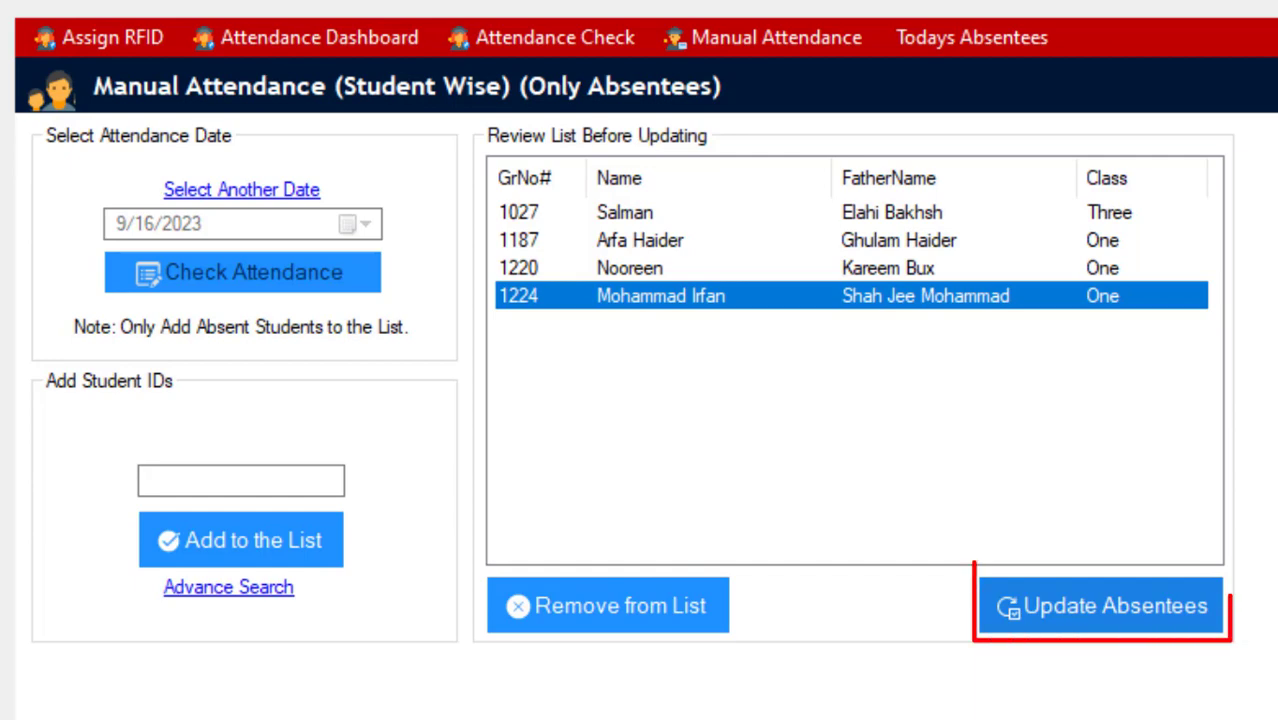
left_click(1101, 606)
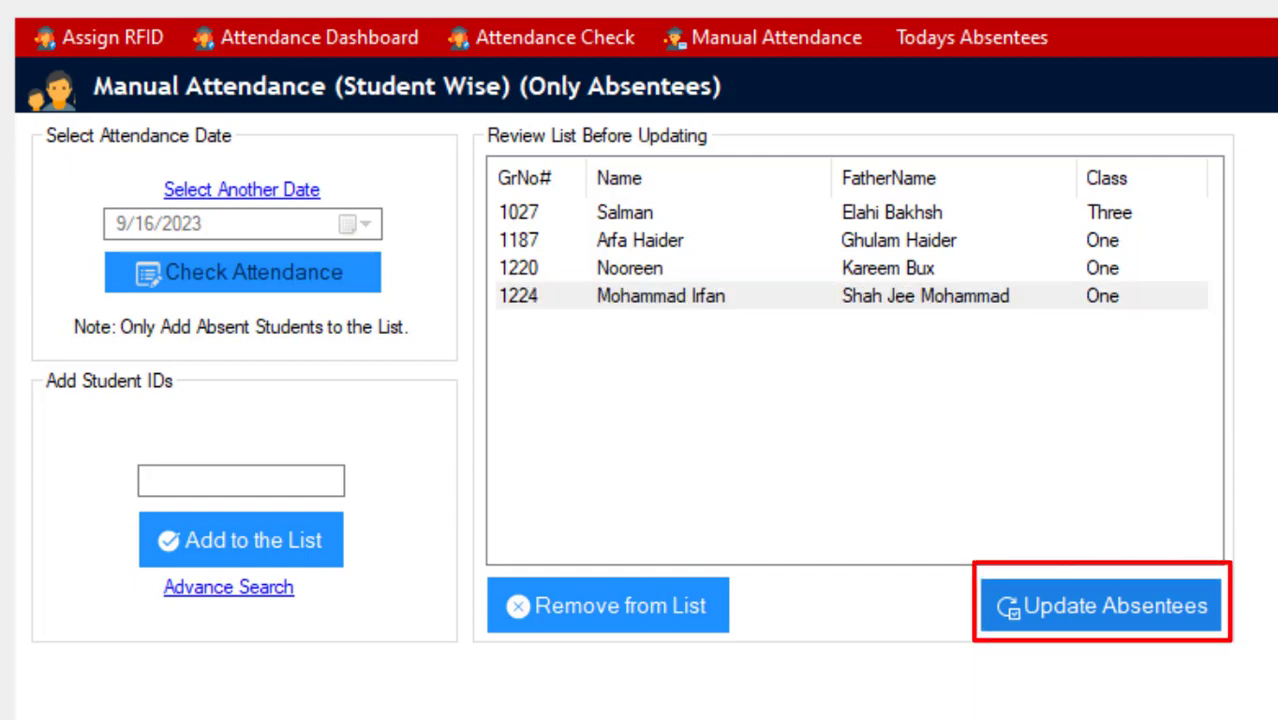